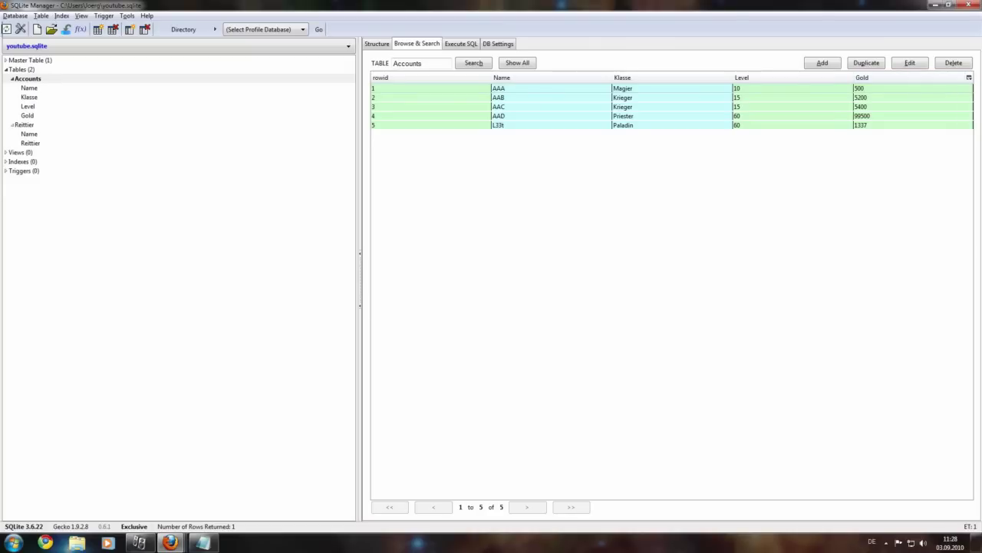
# - Replace the * in the SELECT statement with the column Name
pyautogui.click(25, 124)
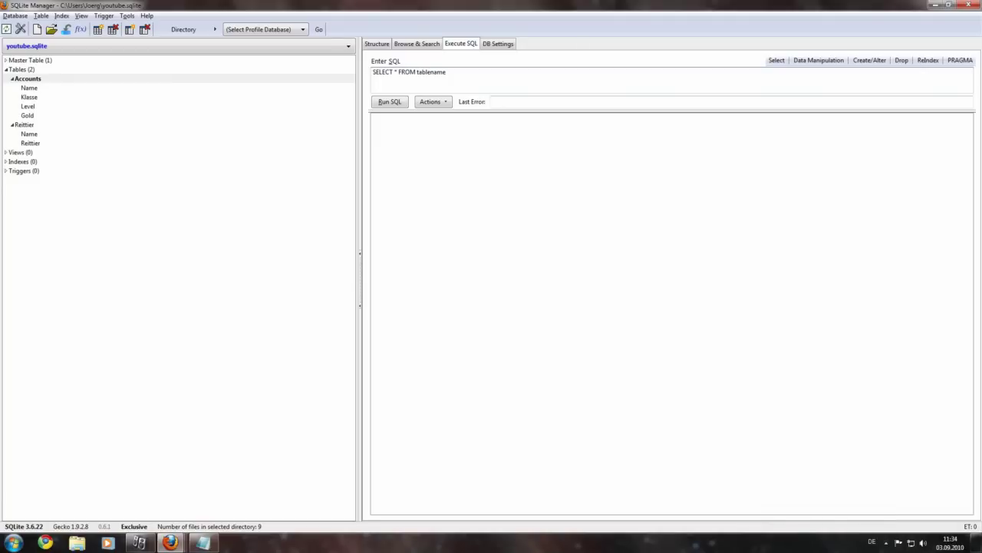
pyautogui.press('BackSpace')
pyautogui.write('Name')
# - Review the Accounts table's rows, set the query's source table to Accounts, and run SELECT Name FROM Accounts;
pyautogui.click(28, 78)
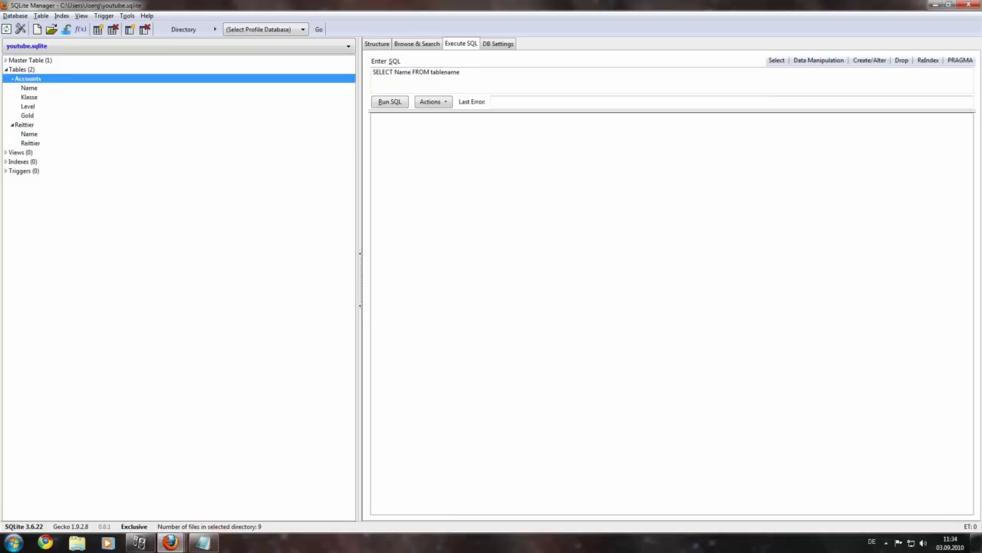
pyautogui.click(417, 44)
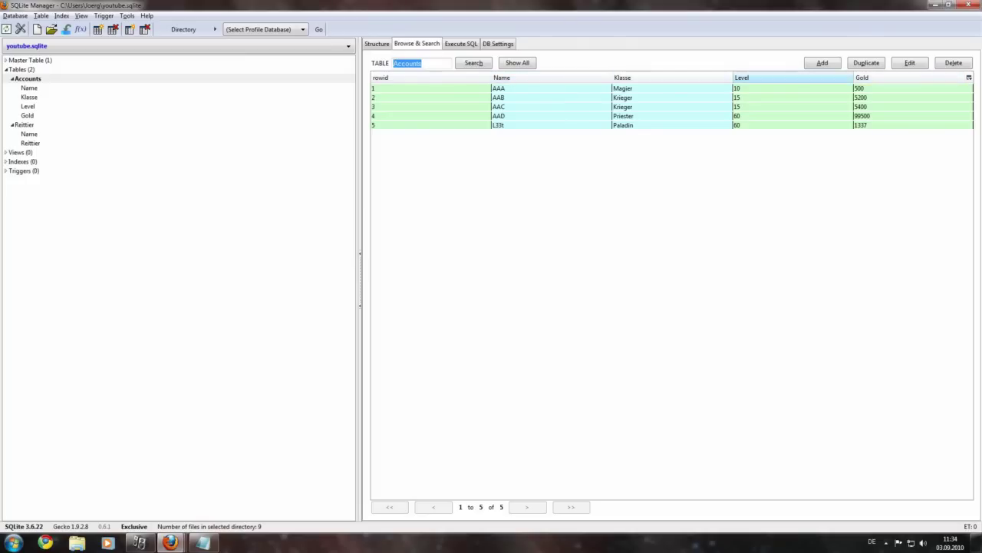
pyautogui.click(460, 43)
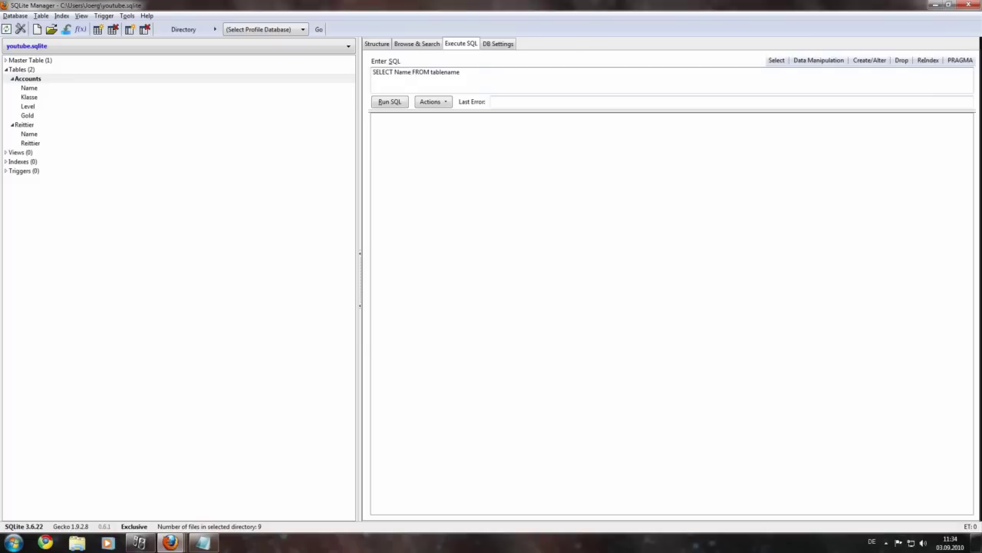
pyautogui.hotkey('ctrl', 'shift', 'Left')
pyautogui.write('Accounts;')
pyautogui.hotkey('alt', 'r')
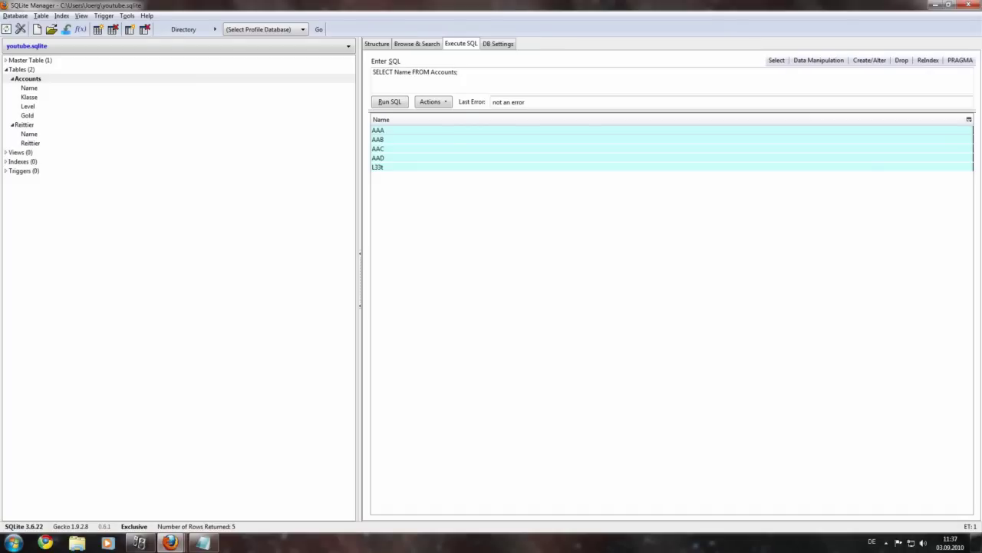
# - Extend the Accounts query with the condition where Gold > 500 and run it
pyautogui.click(417, 44)
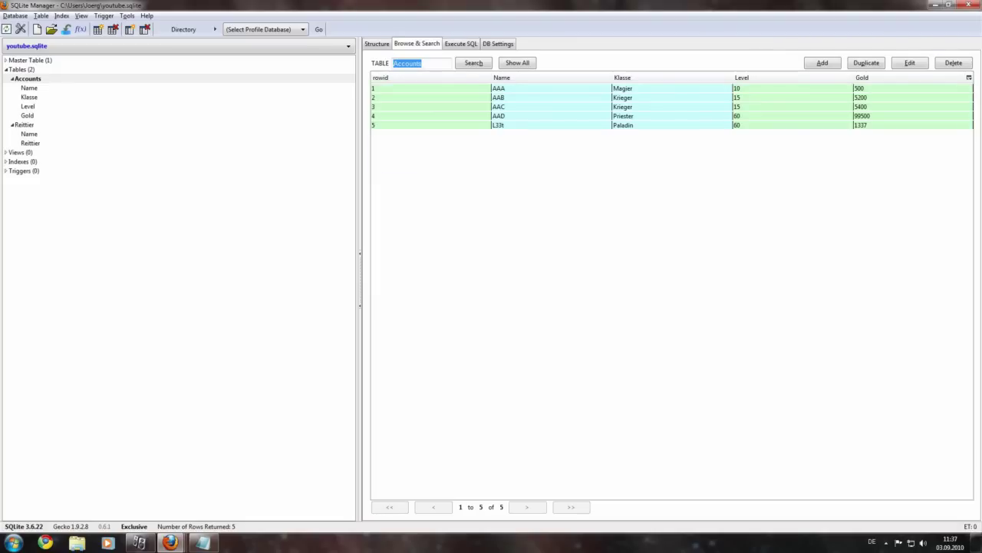
pyautogui.click(377, 44)
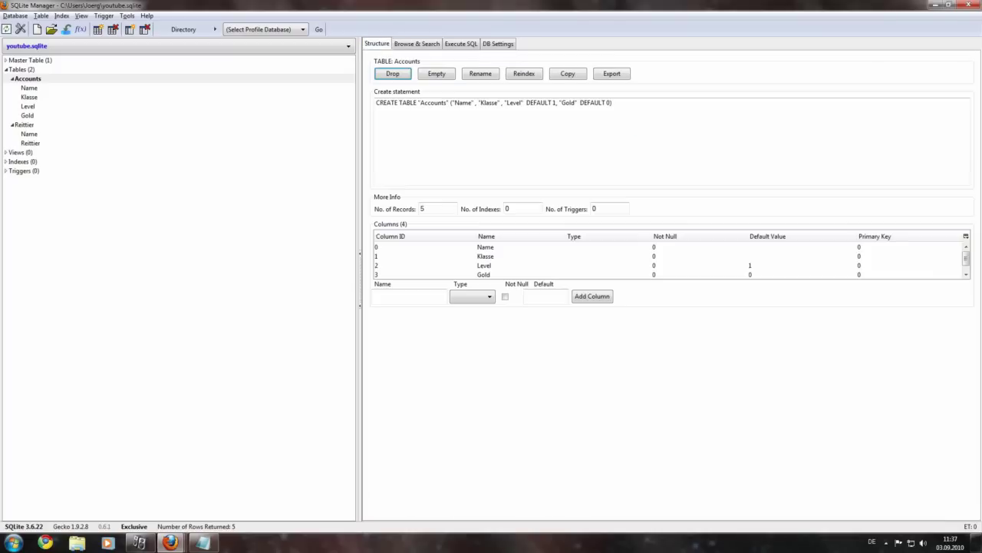
pyautogui.click(460, 43)
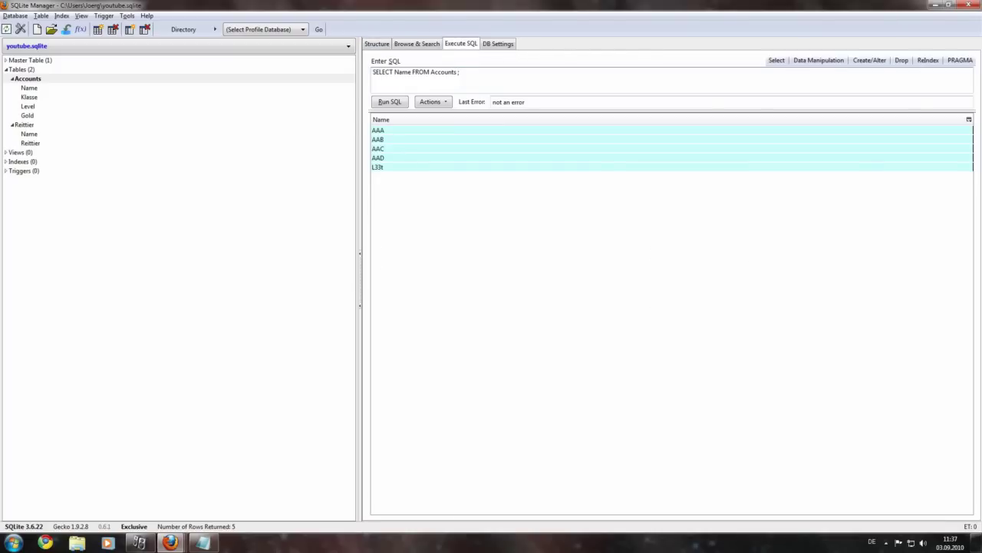
pyautogui.write('where Gold > 500')
pyautogui.write(';')
pyautogui.click(389, 102)
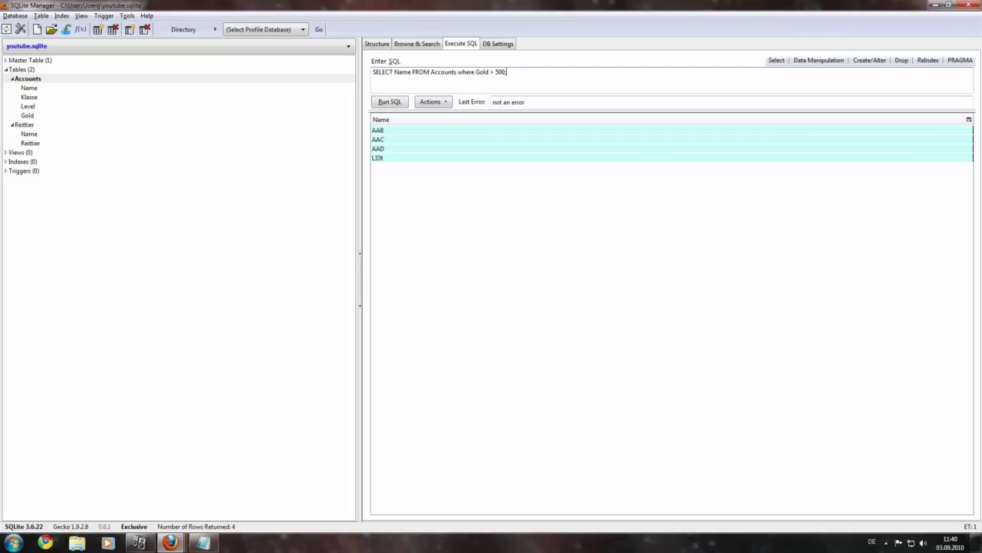
# - Give the Accounts table the alias acc and prefix the Name and Gold columns with it
pyautogui.write('acc')
pyautogui.write('acc ')
pyautogui.write('.')
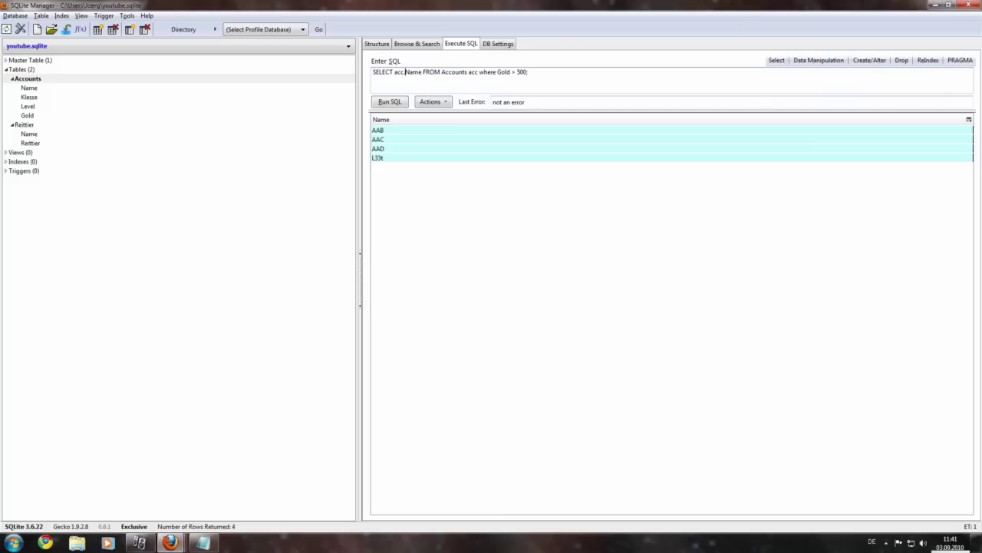
pyautogui.click(497, 71)
pyautogui.write('acc.')
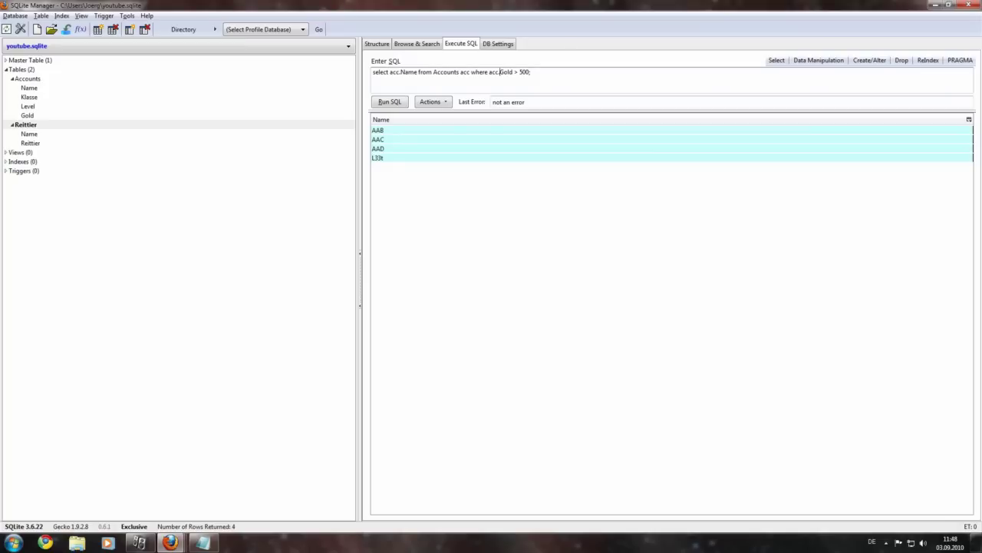
# - Switch to the Notepad notes, copy the AND NOT EXISTS query on Reittier, and replace the current SQL statement in SQLite Manager with it
pyautogui.click(417, 43)
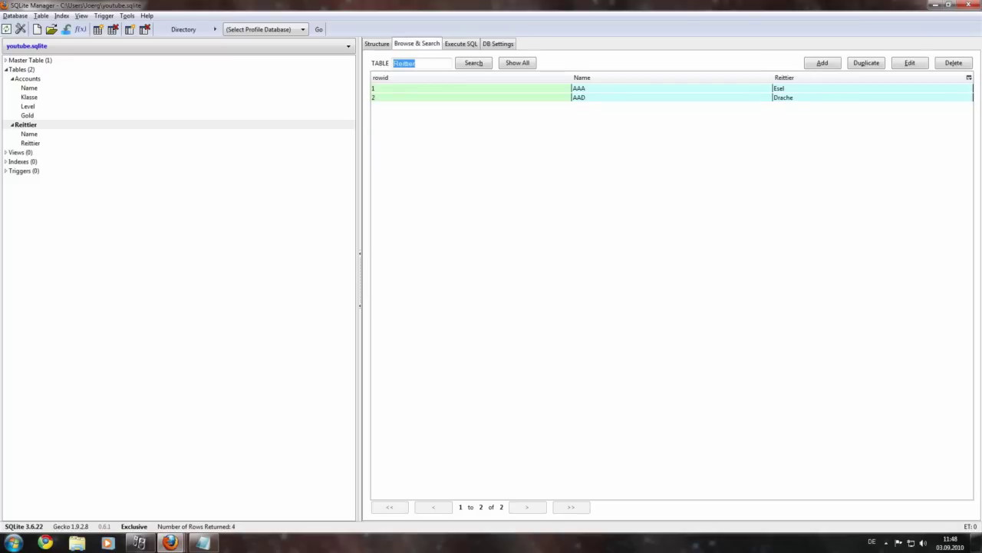
pyautogui.click(460, 44)
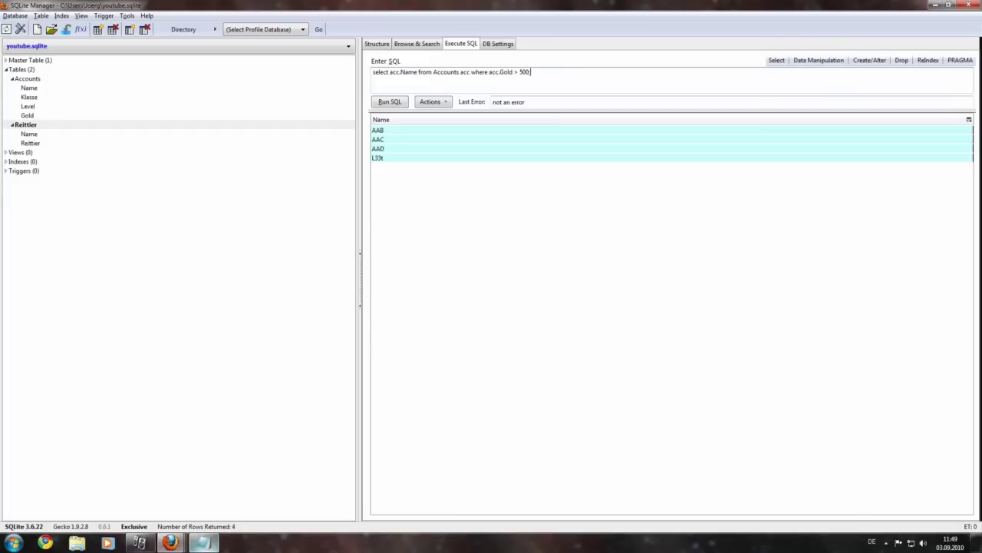
pyautogui.click(203, 542)
pyautogui.moveTo(125, 168); pyautogui.dragTo(395, 175)
pyautogui.hotkey('ctrl', 'c')
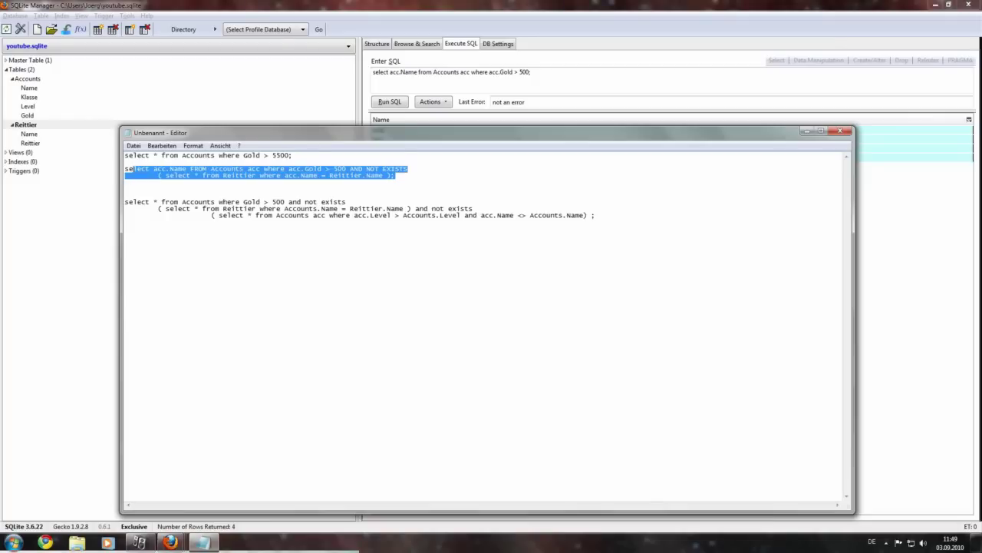
pyautogui.hotkey('alt', 'Tab')
pyautogui.hotkey('ctrl', 'a')
pyautogui.hotkey('ctrl', 'v')
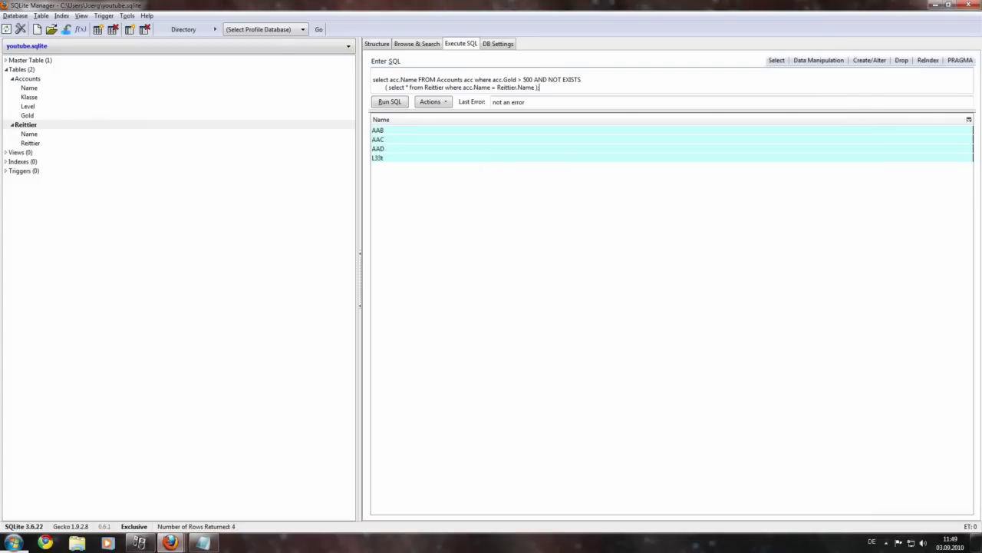
pyautogui.press('BackSpace')
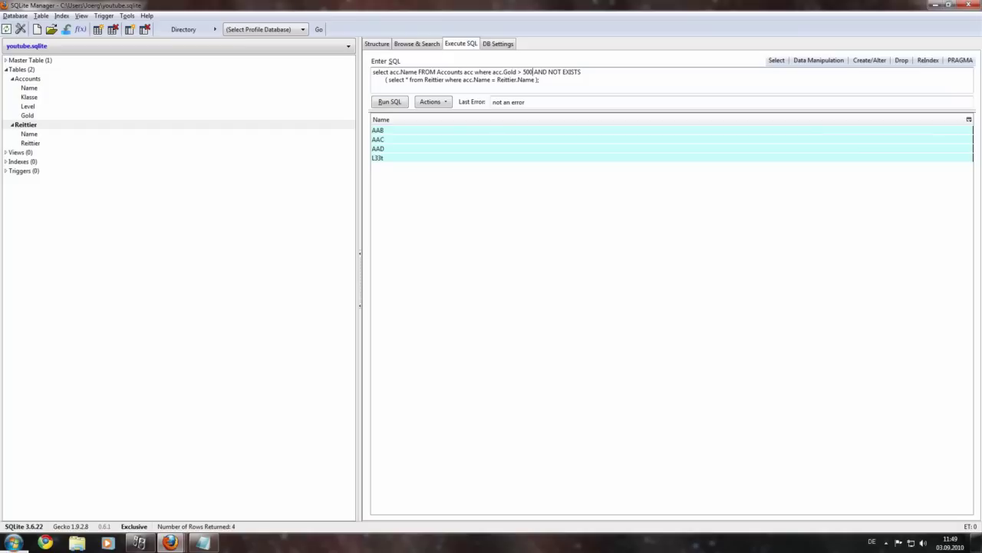
# - Highlight the AND NOT EXISTS part of the query and examine the rows of the Reittier table
pyautogui.hotkey('shift', 'Right')
pyautogui.hotkey('shift', 'Right')
pyautogui.hotkey('shift', 'Right')
pyautogui.hotkey('shift', 'Right')
pyautogui.hotkey('shift', 'Right')
pyautogui.hotkey('shift', 'Right')
pyautogui.hotkey('shift', 'Right')
pyautogui.hotkey('shift', 'Right')
pyautogui.hotkey('shift', 'Right')
pyautogui.hotkey('shift', 'Right')
pyautogui.hotkey('shift', 'Right')
pyautogui.hotkey('shift', 'Right')
pyautogui.hotkey('shift', 'Right')
pyautogui.hotkey('shift', 'Right')
pyautogui.press('Right')
pyautogui.hotkey('ctrl', 'pageup')
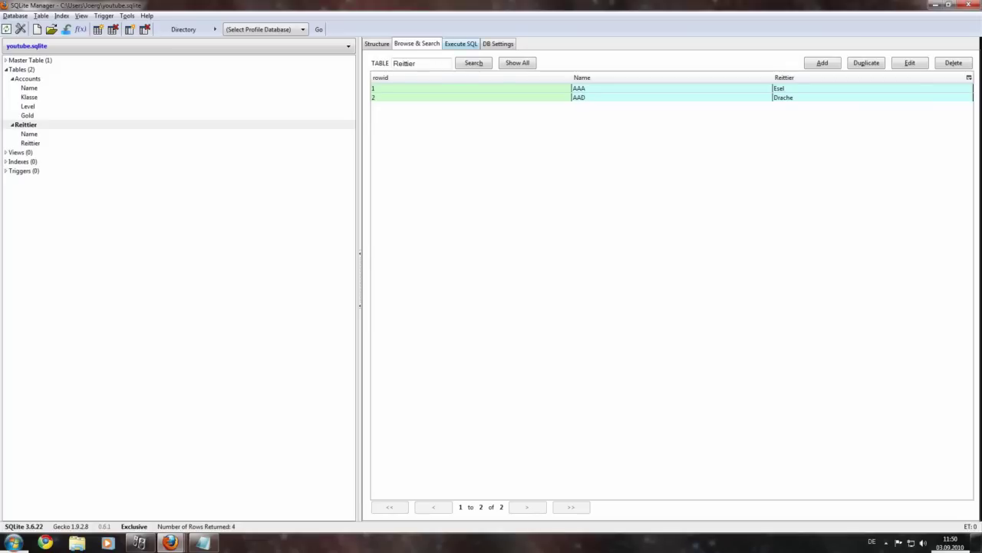
pyautogui.click(460, 43)
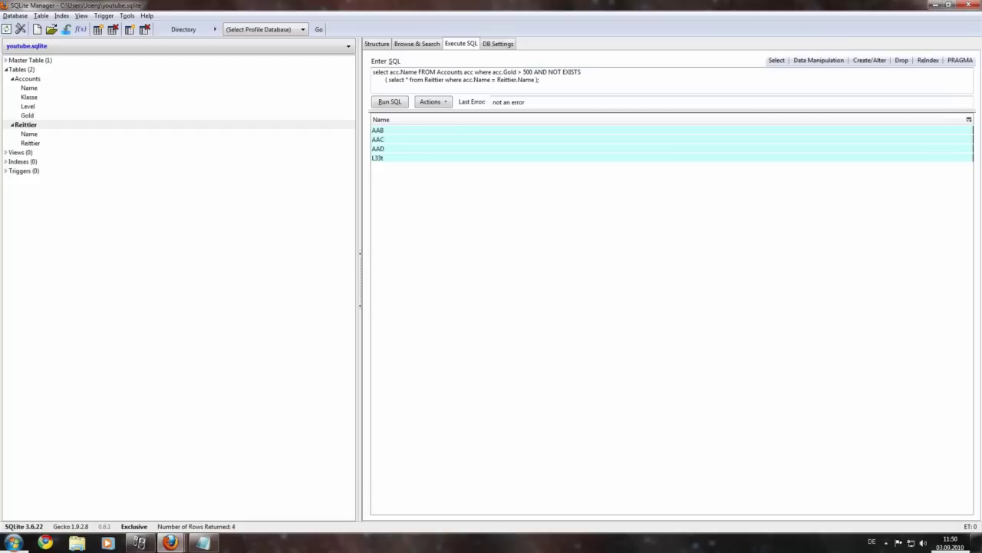
# - Examine the bracketed Reittier subquery against the Reittier table's rows, and highlight acc.Name in the outer query
pyautogui.hotkey('ctrl', 'shift', 'Right')
pyautogui.hotkey('ctrl', 'shift', 'Right')
pyautogui.hotkey('ctrl', 'shift', 'Right')
pyautogui.hotkey('ctrl', 'Right')
pyautogui.hotkey('ctrl', 'shift', 'Right')
pyautogui.hotkey('ctrl', 'shift', 'Right')
pyautogui.hotkey('ctrl', 'shift', 'Right')
pyautogui.hotkey('ctrl', 'shift', 'Right')
pyautogui.hotkey('ctrl', 'shift', 'Right')
pyautogui.hotkey('ctrl', 'shift', 'Right')
pyautogui.hotkey('ctrl', 'shift', 'Right')
pyautogui.hotkey('ctrl', 'shift', 'Right')
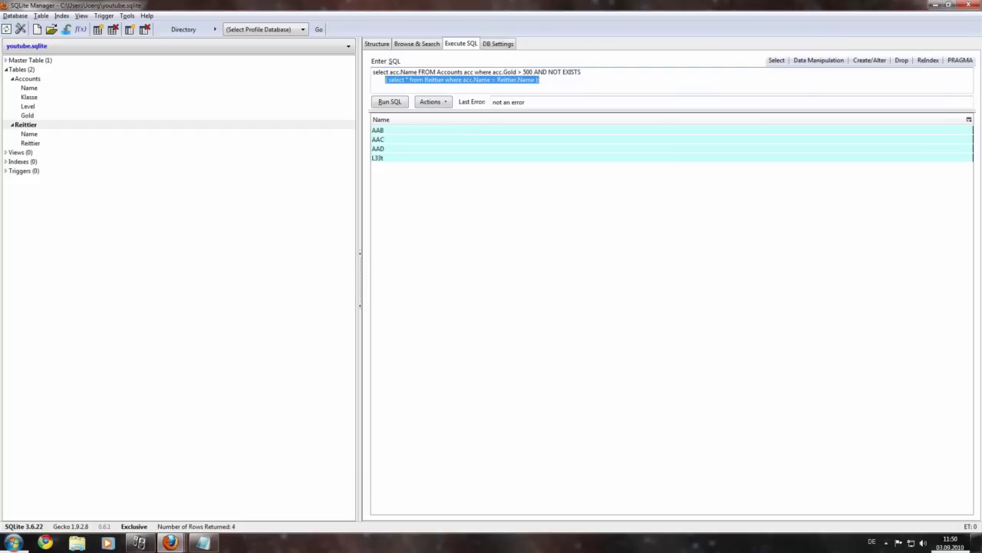
pyautogui.click(408, 79)
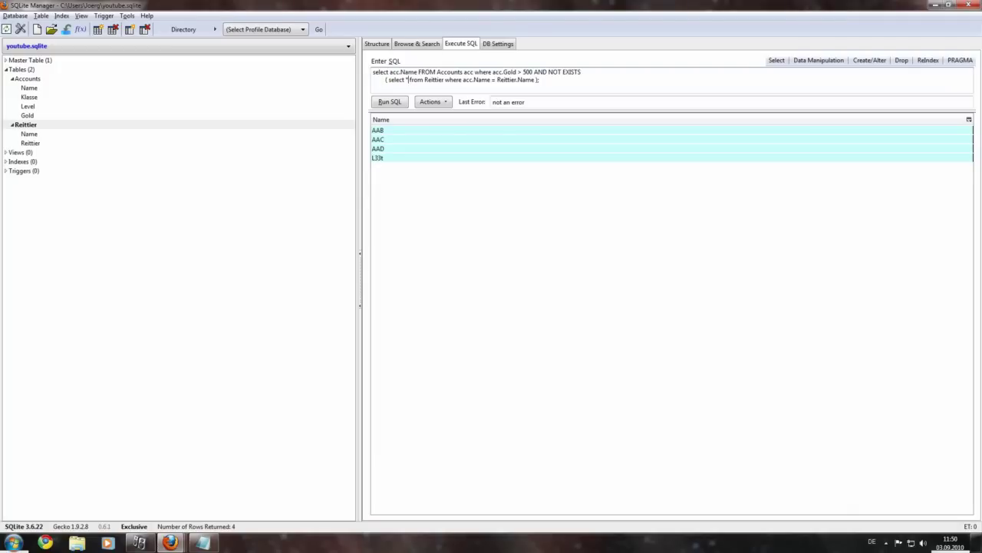
pyautogui.click(417, 44)
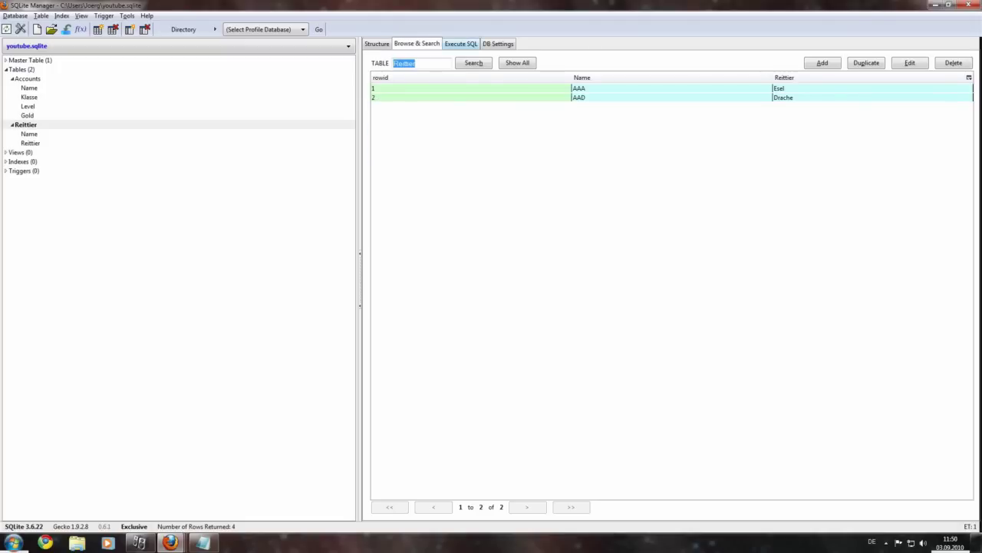
pyautogui.click(460, 44)
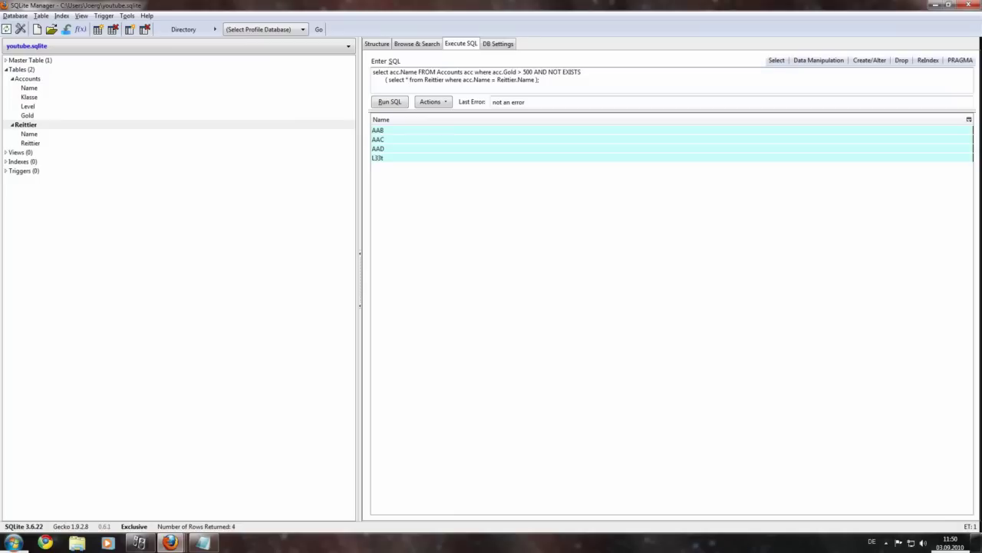
pyautogui.moveTo(390, 72); pyautogui.dragTo(417, 72)
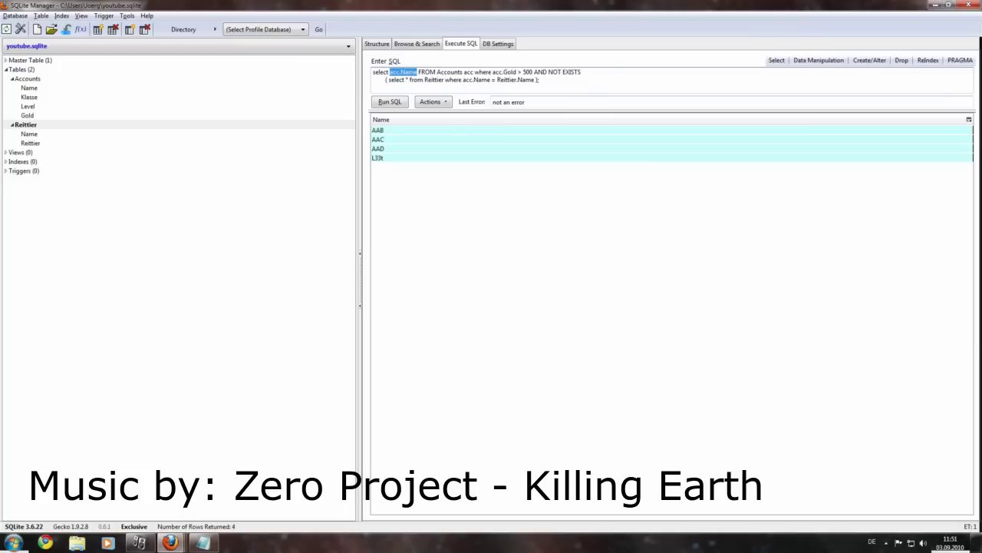
# - Give the Reittier table the alias reit in the subquery and use reit.Name in its comparison
pyautogui.click(444, 80)
pyautogui.write('reit')
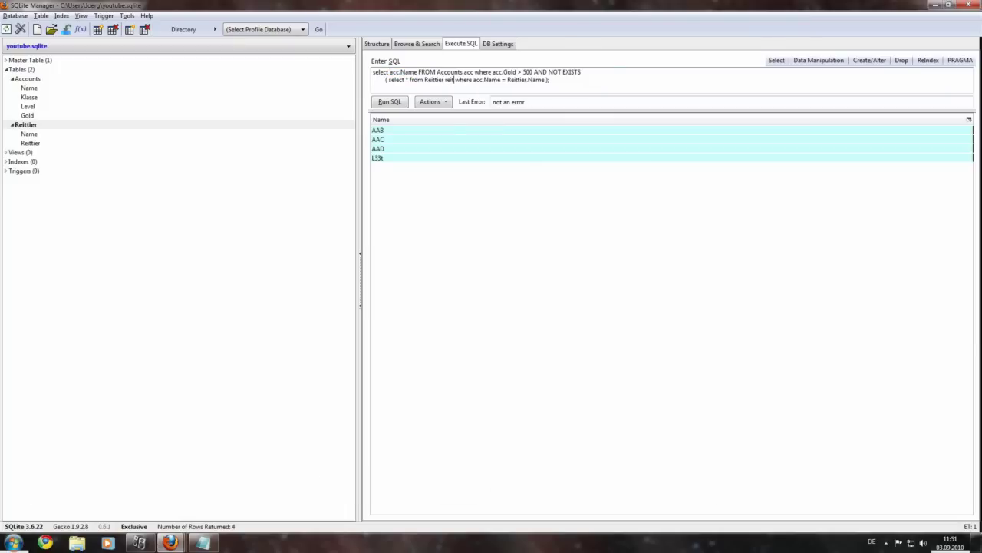
pyautogui.press('BackSpace')
pyautogui.press('BackSpace')
pyautogui.press('BackSpace')
pyautogui.press('BackSpace')
pyautogui.press('BackSpace')
pyautogui.press('BackSpace')
pyautogui.press('BackSpace')
pyautogui.press('BackSpace')
pyautogui.write('reit')
# - Check the AAA row in the Reittier table and highlight AND NOT EXISTS and the subquery's select in the query
pyautogui.click(417, 43)
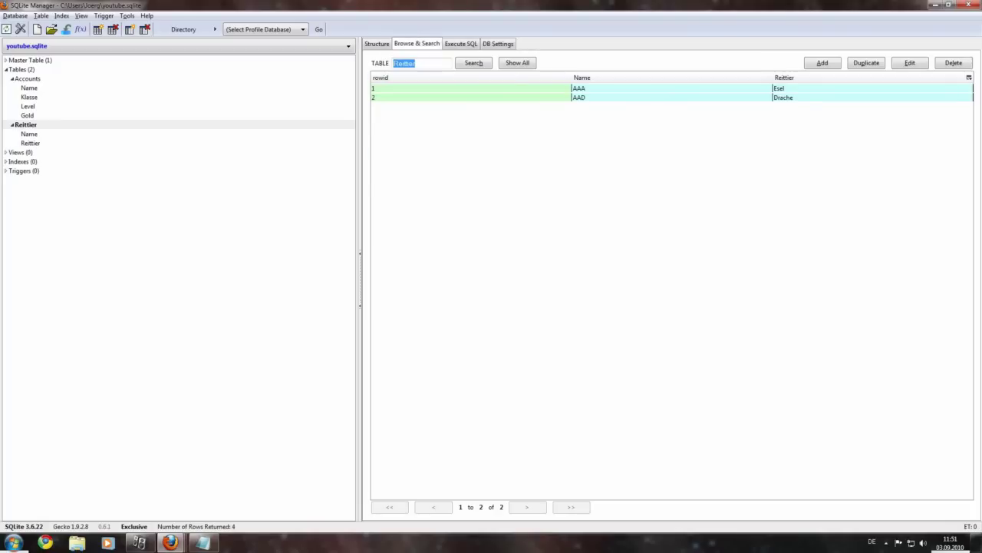
pyautogui.click(667, 89)
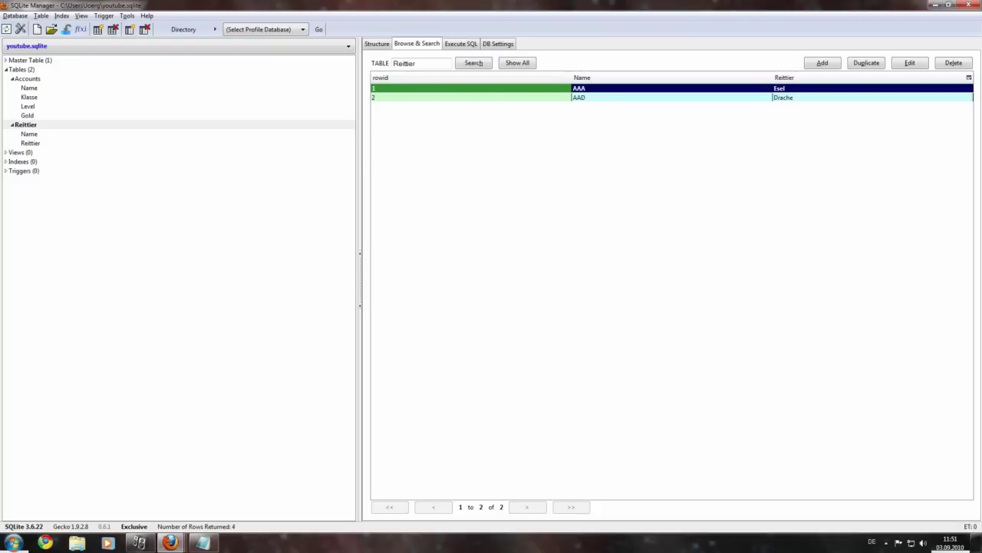
pyautogui.hotkey('ctrl', 'Tab')
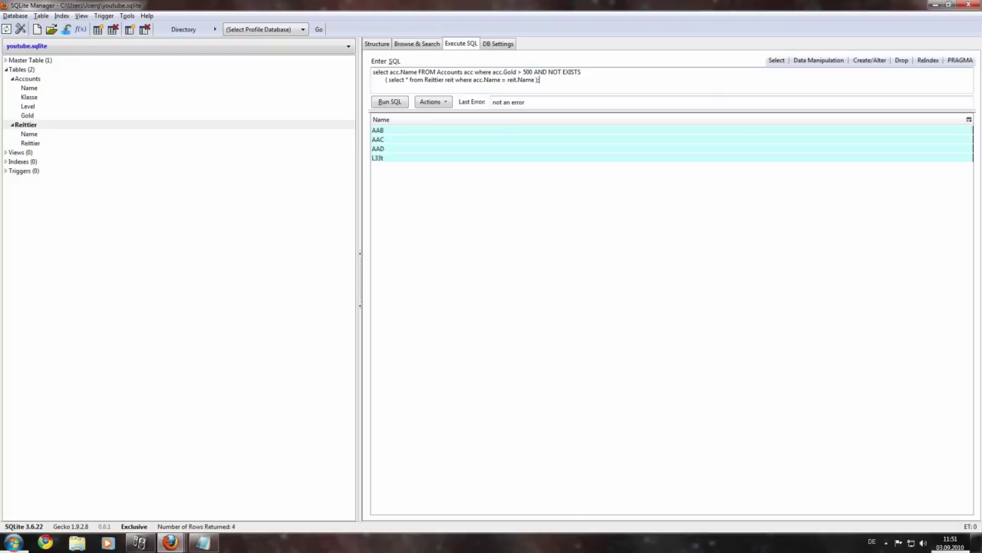
pyautogui.moveTo(534, 71); pyautogui.dragTo(581, 71)
pyautogui.click(582, 72)
pyautogui.moveTo(388, 80); pyautogui.dragTo(403, 79)
# - Try Name in place of the * in the subquery's select list, and put the * back
pyautogui.click(407, 80)
pyautogui.press('BackSpace')
pyautogui.write('N')
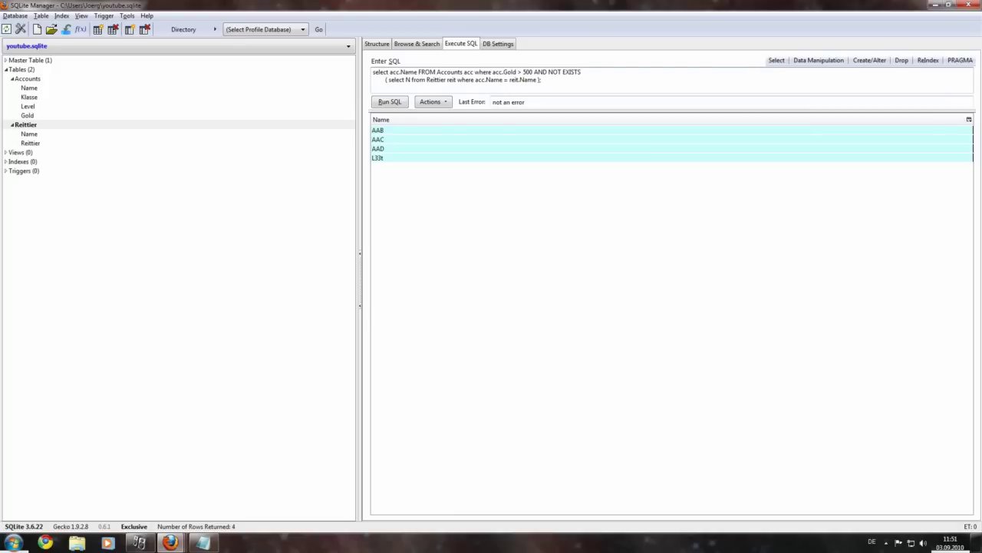
pyautogui.write('ame')
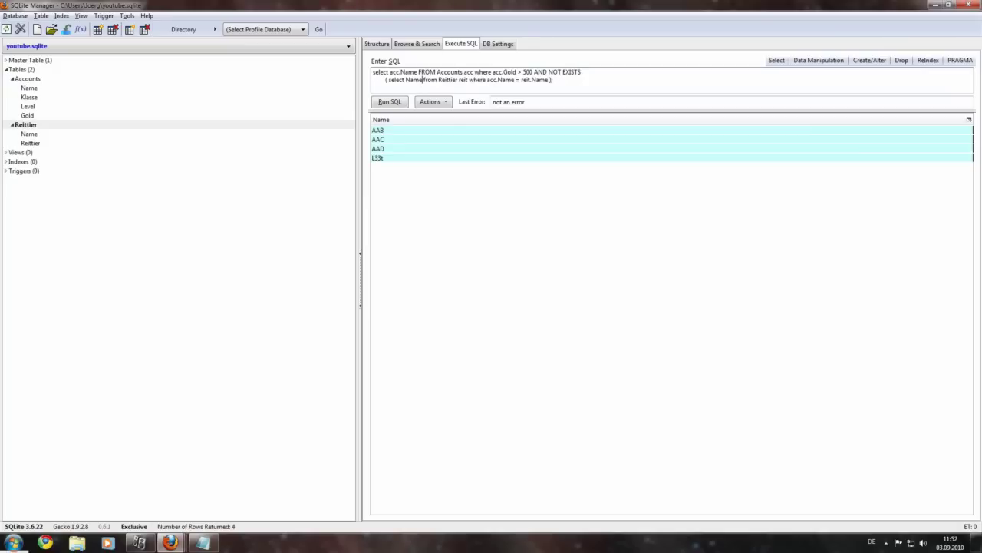
pyautogui.press('BackSpace')
pyautogui.press('BackSpace')
pyautogui.press('BackSpace')
pyautogui.press('BackSpace')
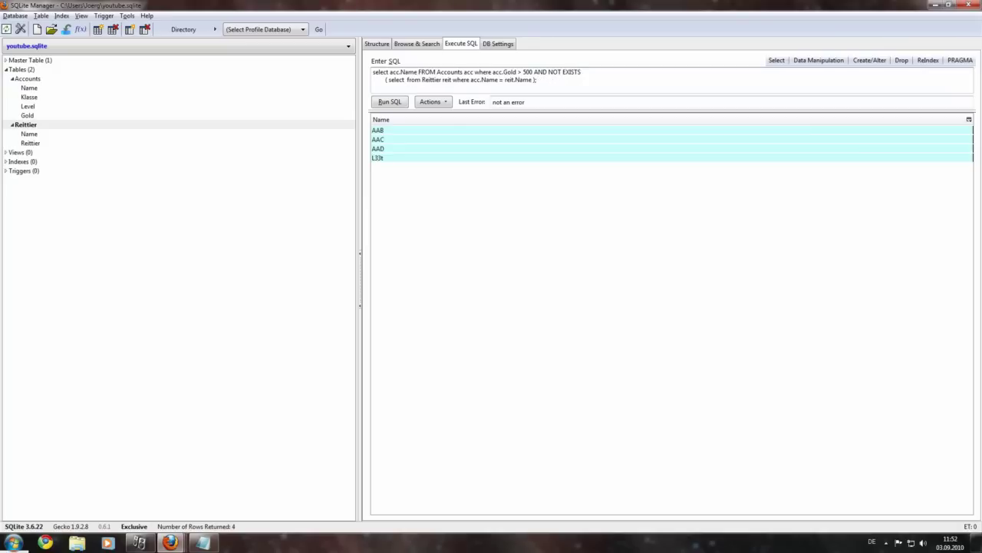
pyautogui.write('*')
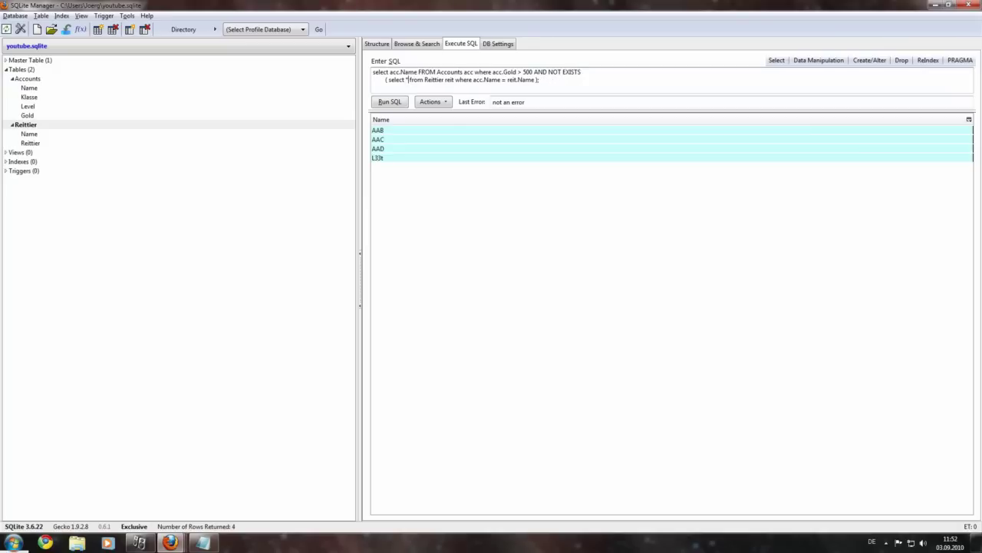